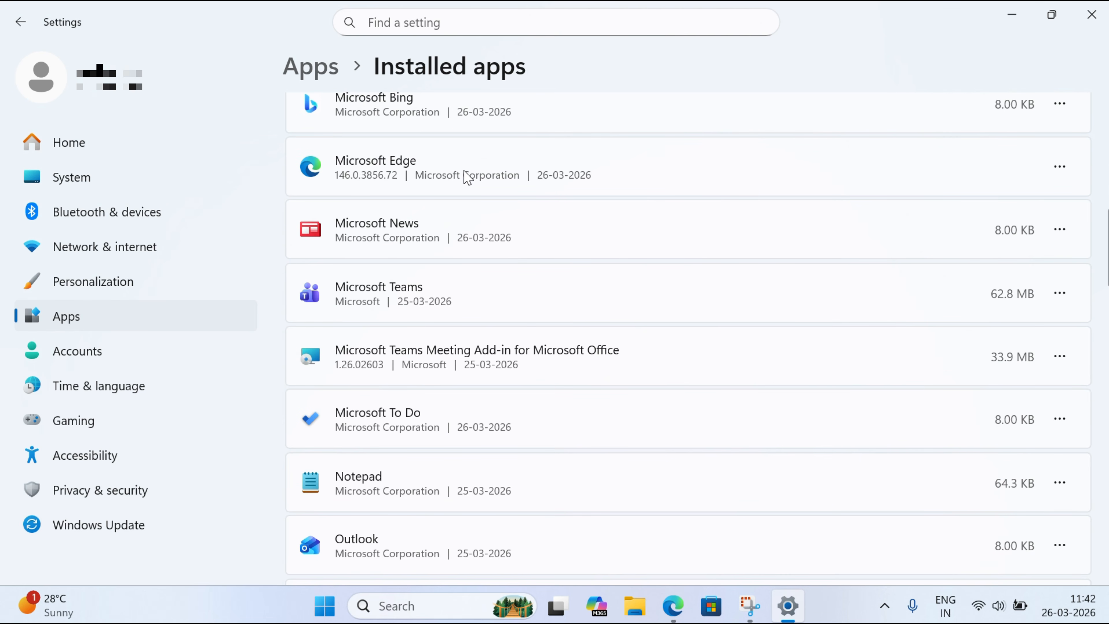
- Check the uninstall option for Microsoft Edge in the installed apps list, and close Settings
click(1060, 166)
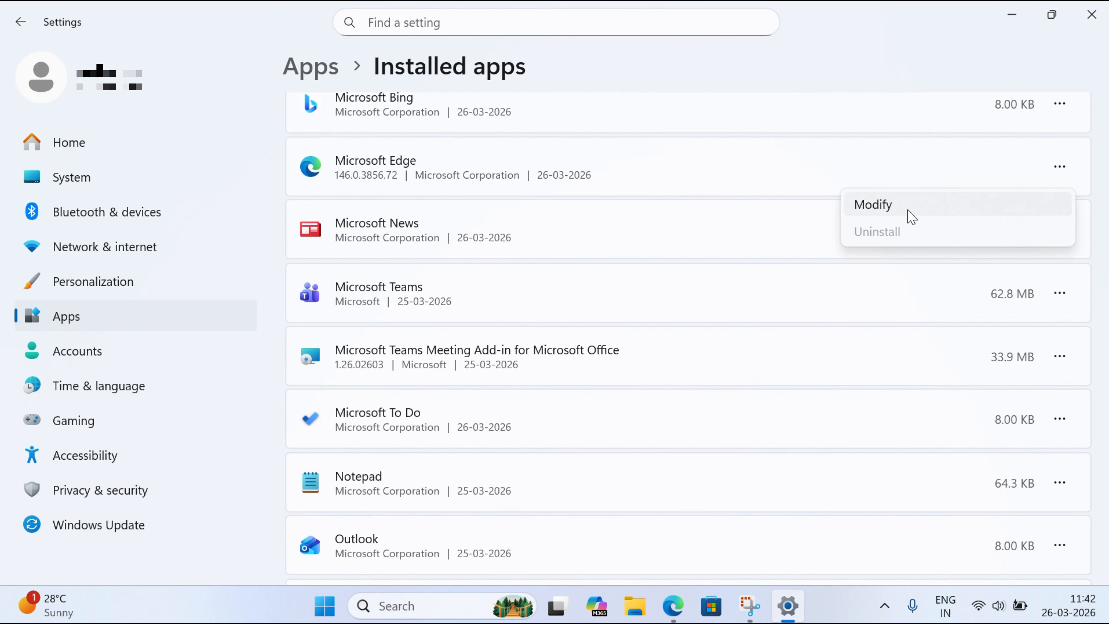
click(1091, 15)
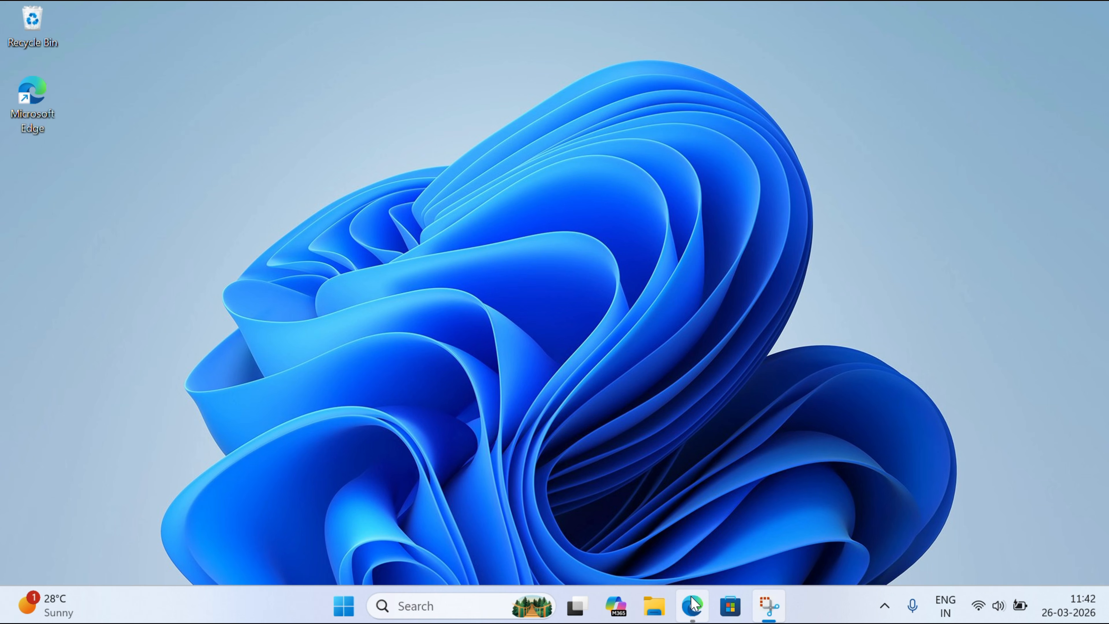
- Download the Winhance installer from winhance.net in the web browser and minimise the browser
click(693, 605)
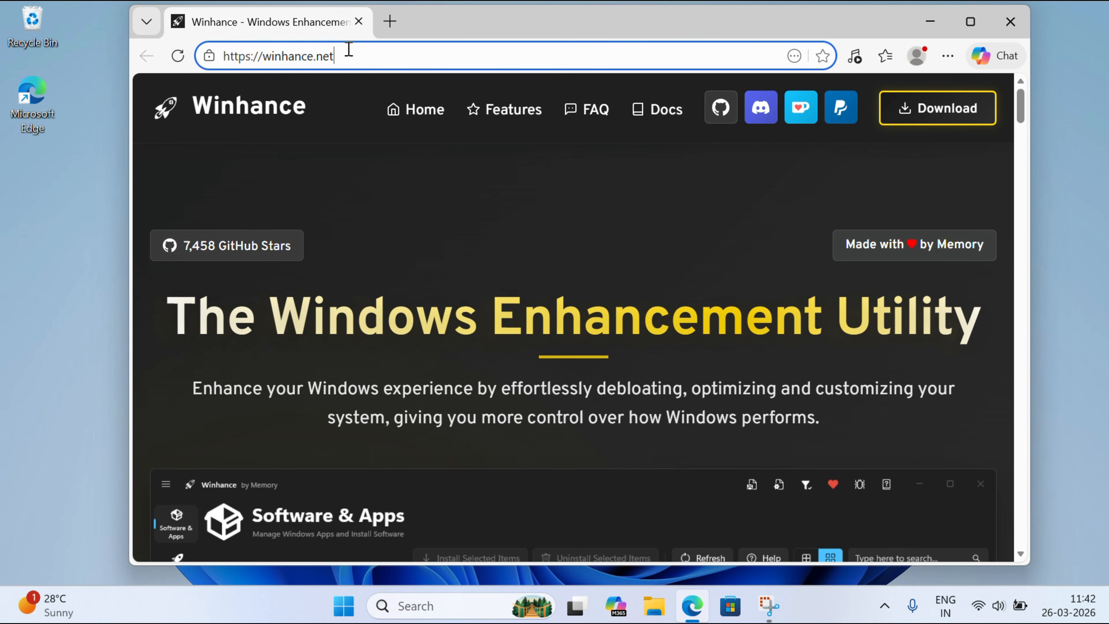
click(347, 52)
scroll(440, 267, down, 3)
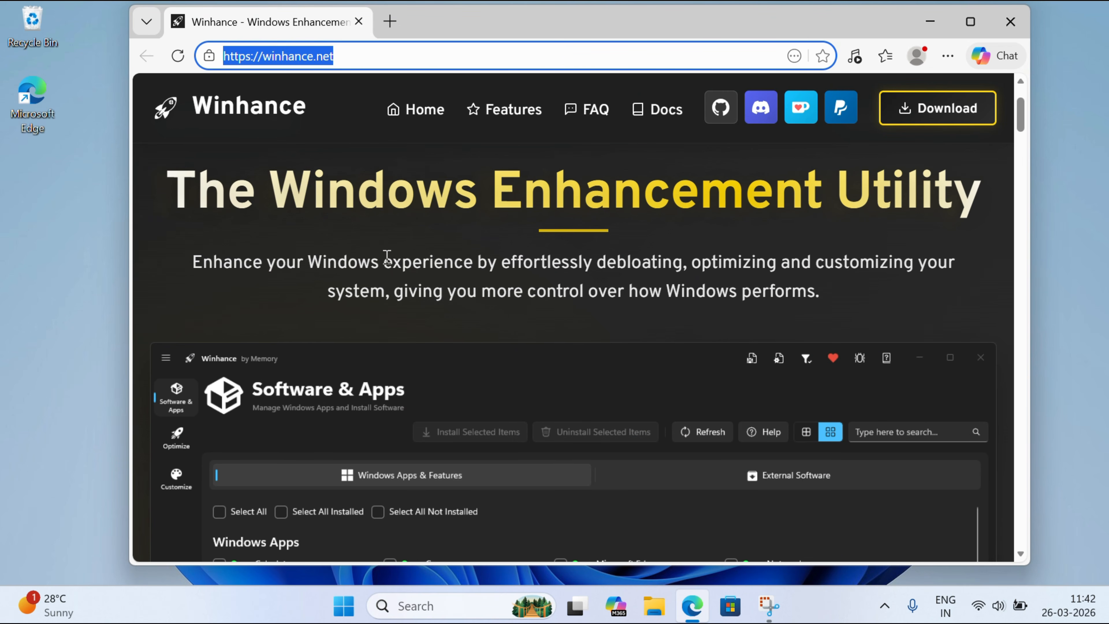
scroll(579, 267, down, 15)
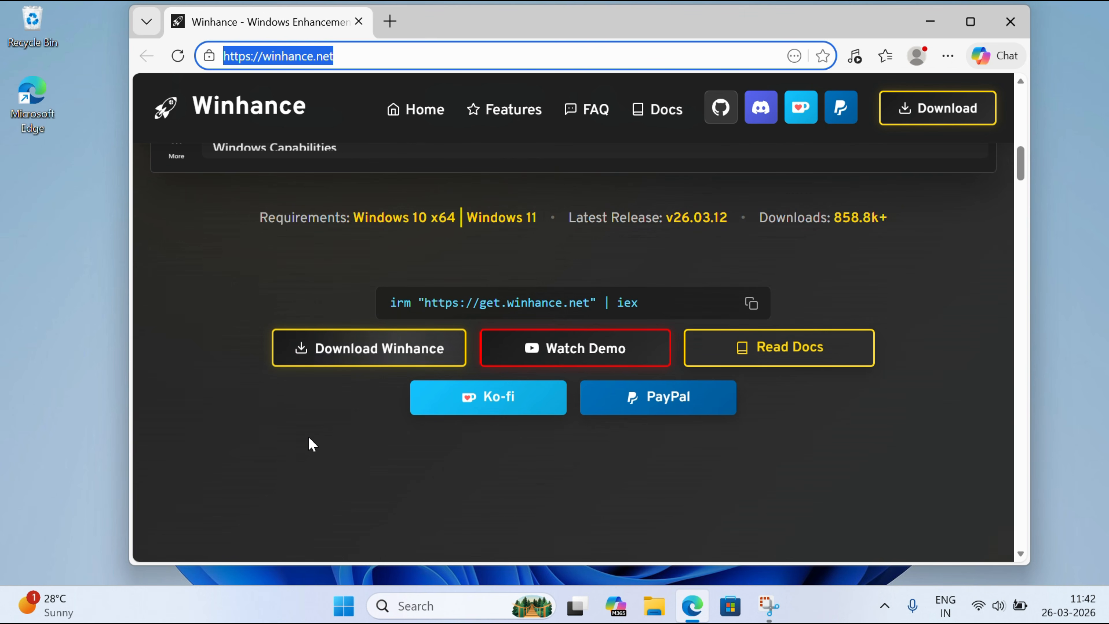
click(354, 356)
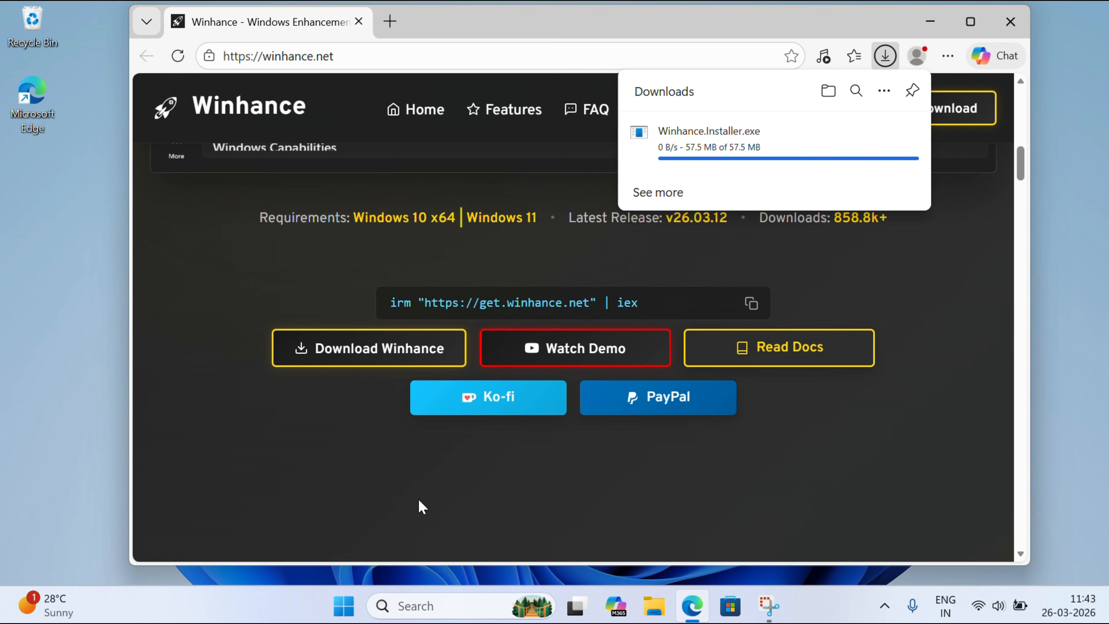
click(930, 21)
- Run Winhance.Installer from the Downloads folder, choosing to install for all users and allowing it to make changes
click(649, 605)
key(super+Up)
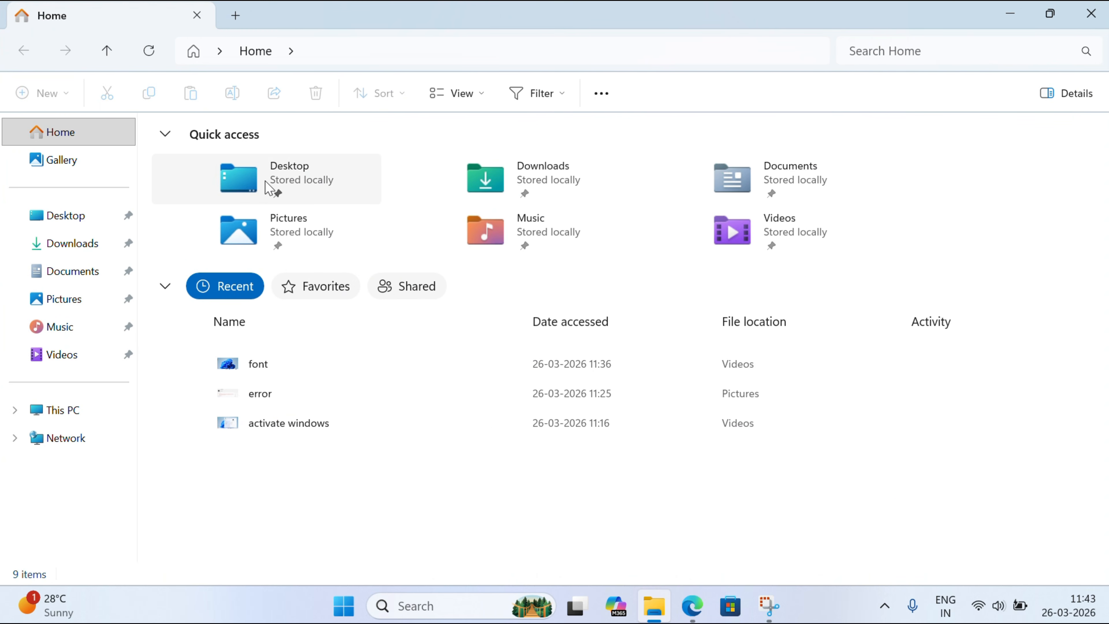
click(63, 252)
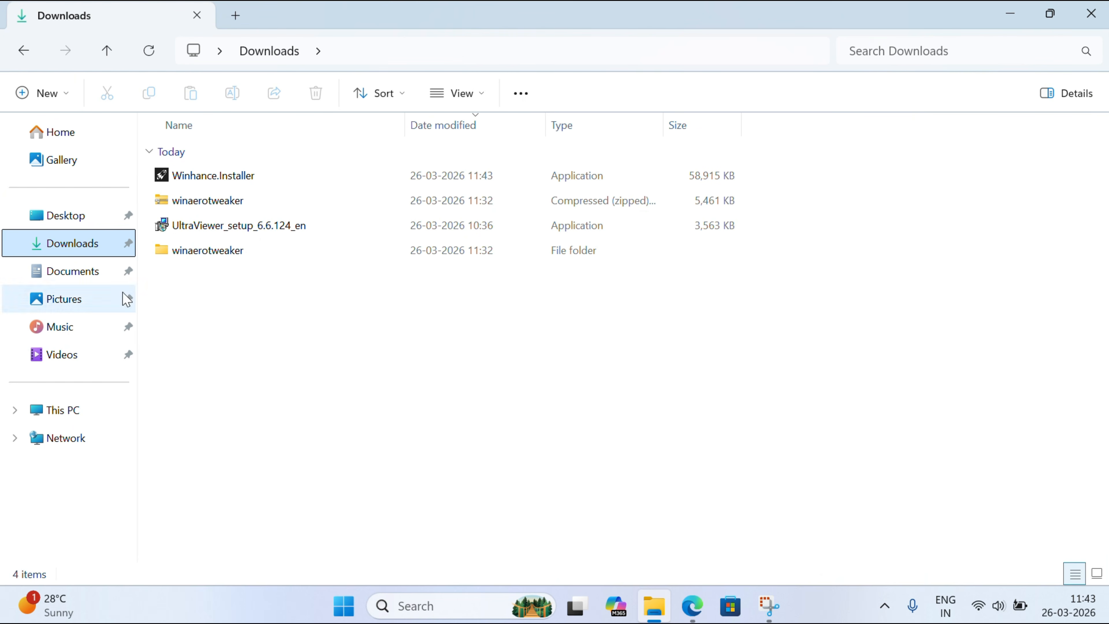
double_click(219, 177)
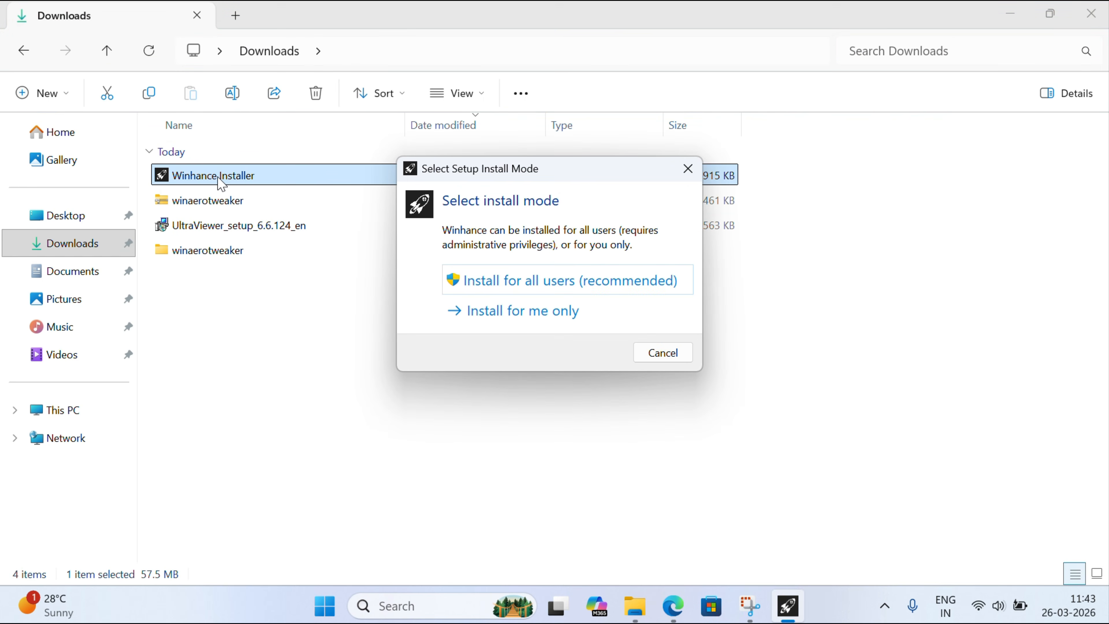
click(563, 280)
click(456, 450)
- Complete a regular Winhance installation with Desktop and Start menu shortcuts, and launch the program with administrator permission
click(387, 413)
click(698, 467)
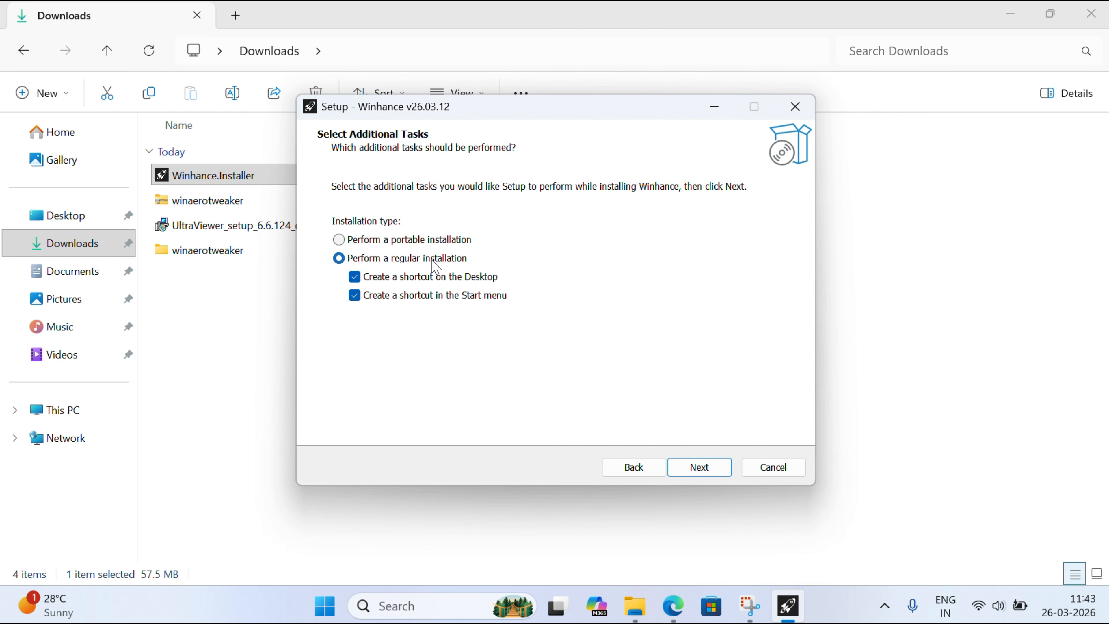
click(697, 474)
click(697, 474)
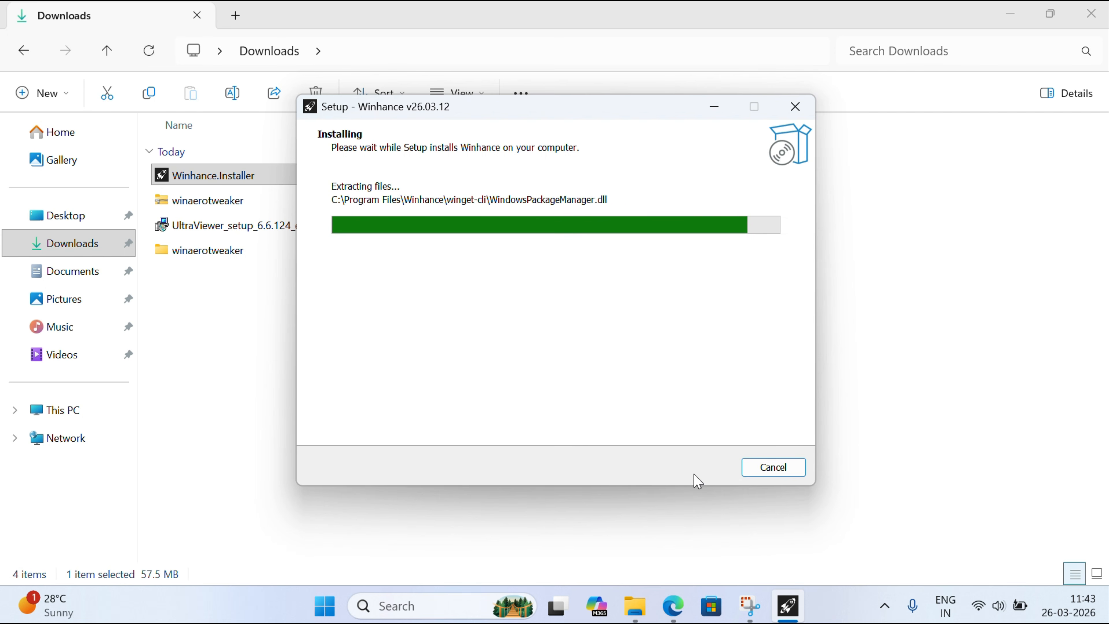
click(706, 468)
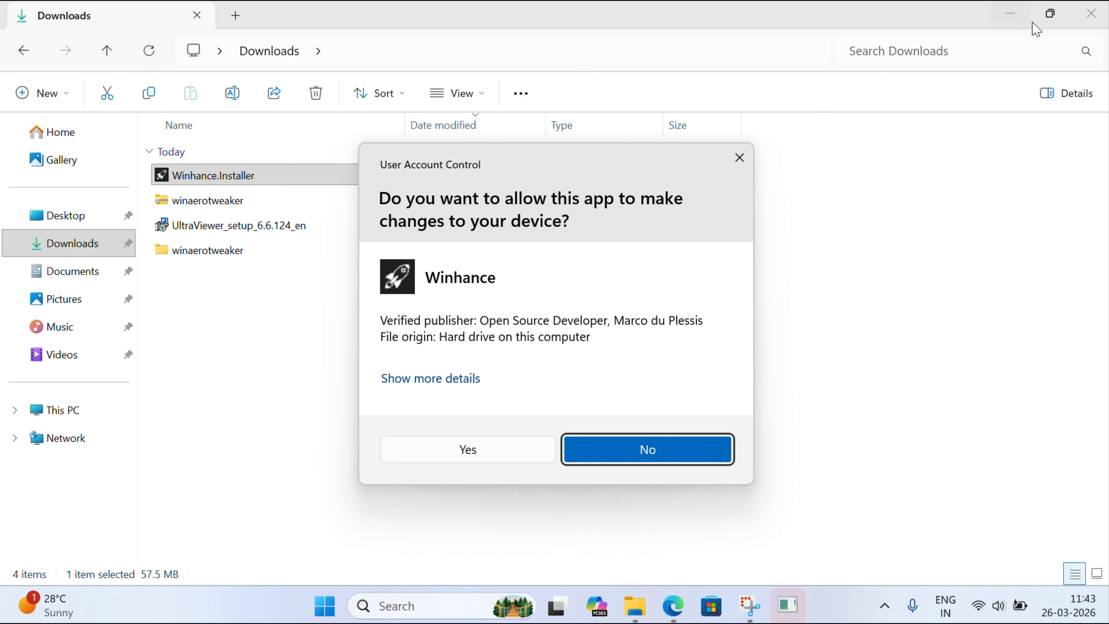
click(488, 457)
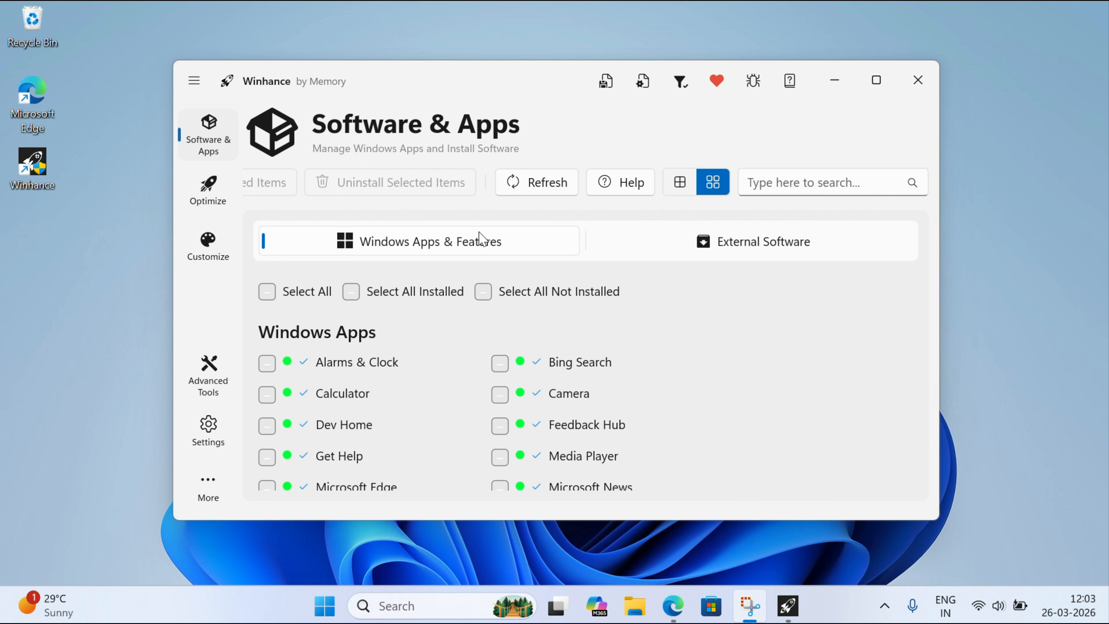
- Examine the removable Windows apps in Winhance, including Microsoft Edge, and minimise the window
scroll(561, 354, down, 1)
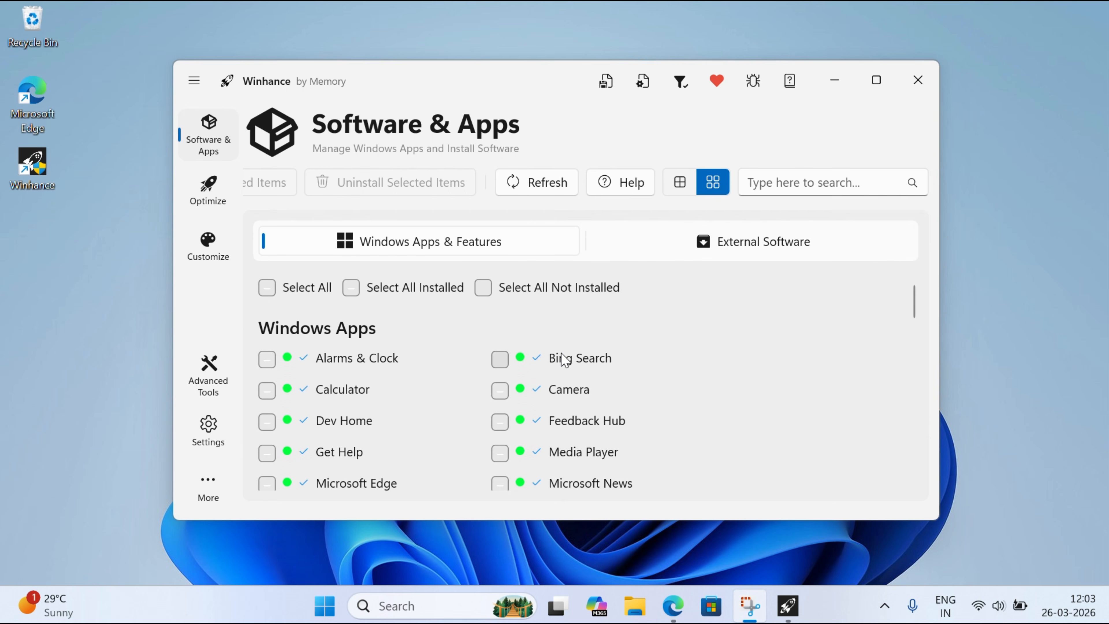
scroll(562, 356, down, 4)
scroll(561, 355, up, 5)
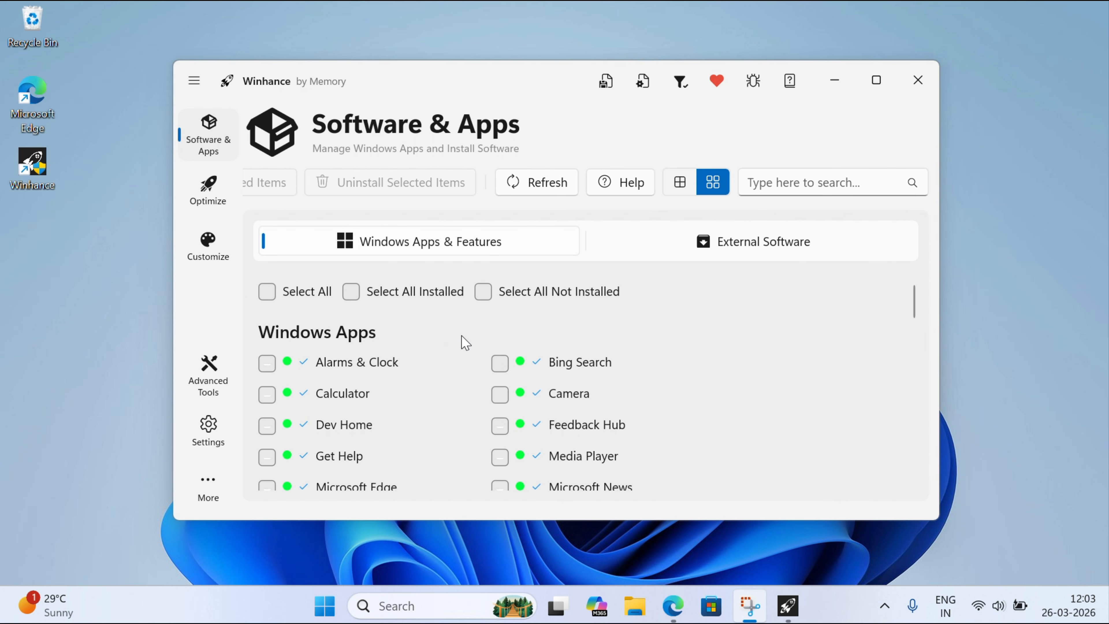
scroll(461, 336, down, 6)
scroll(466, 342, down, 10)
scroll(466, 343, down, 5)
scroll(461, 343, up, 10)
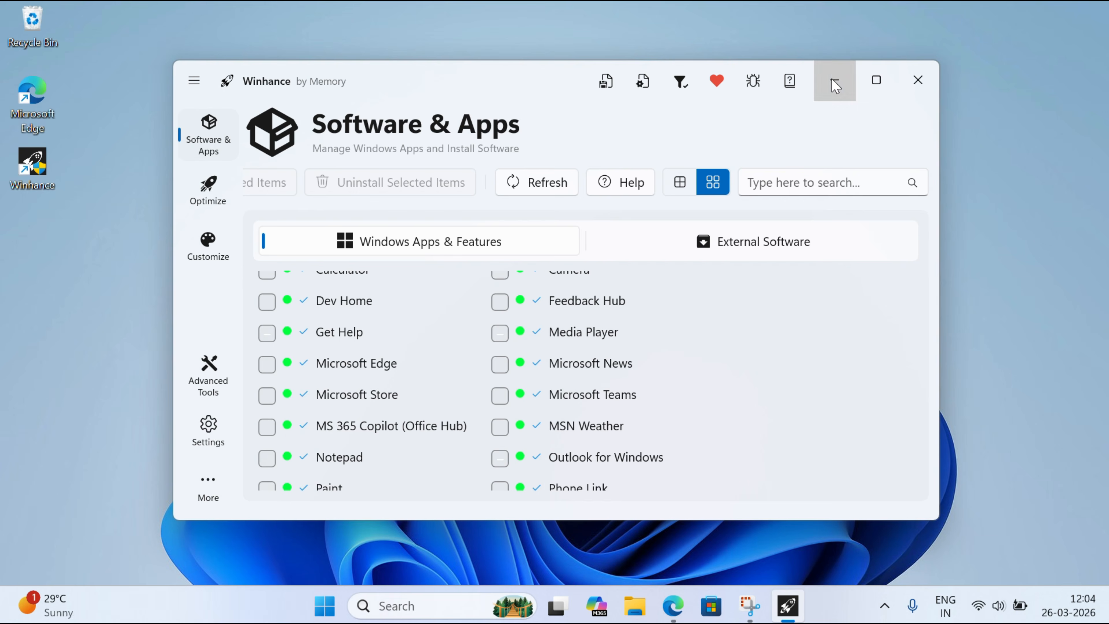
click(832, 79)
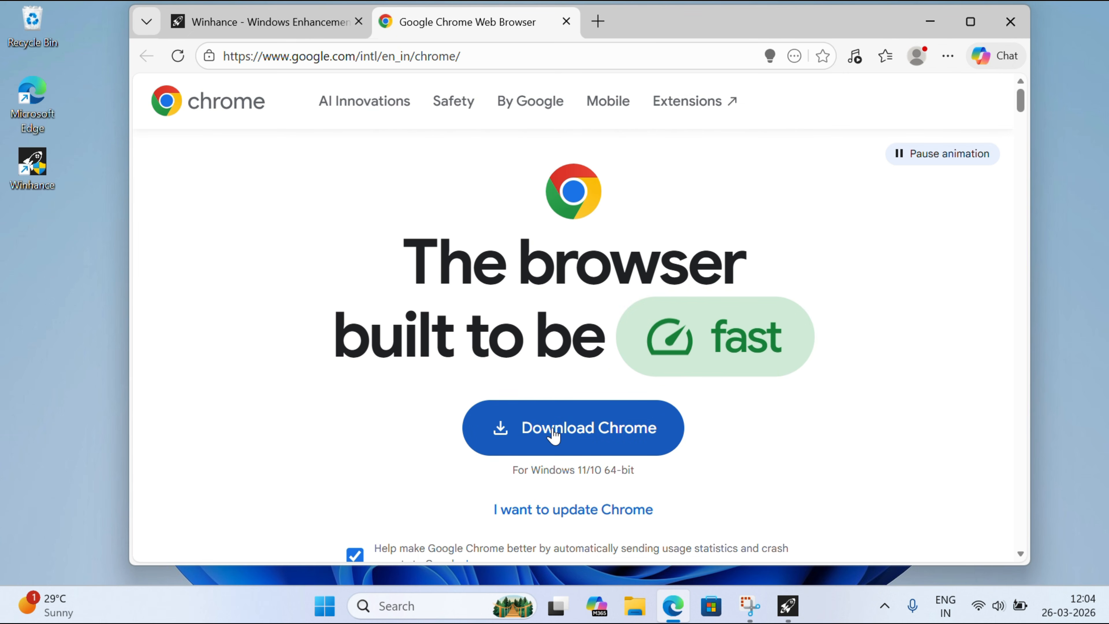
- Opt out of sending usage statistics, download the Chrome installer and show it in its folder
click(355, 556)
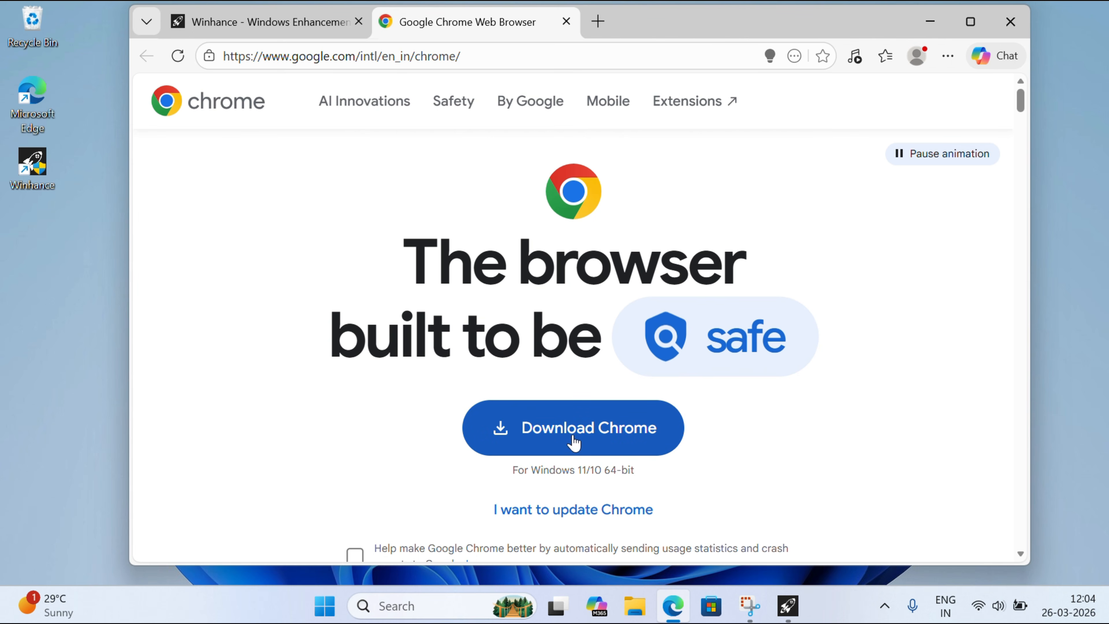
click(567, 449)
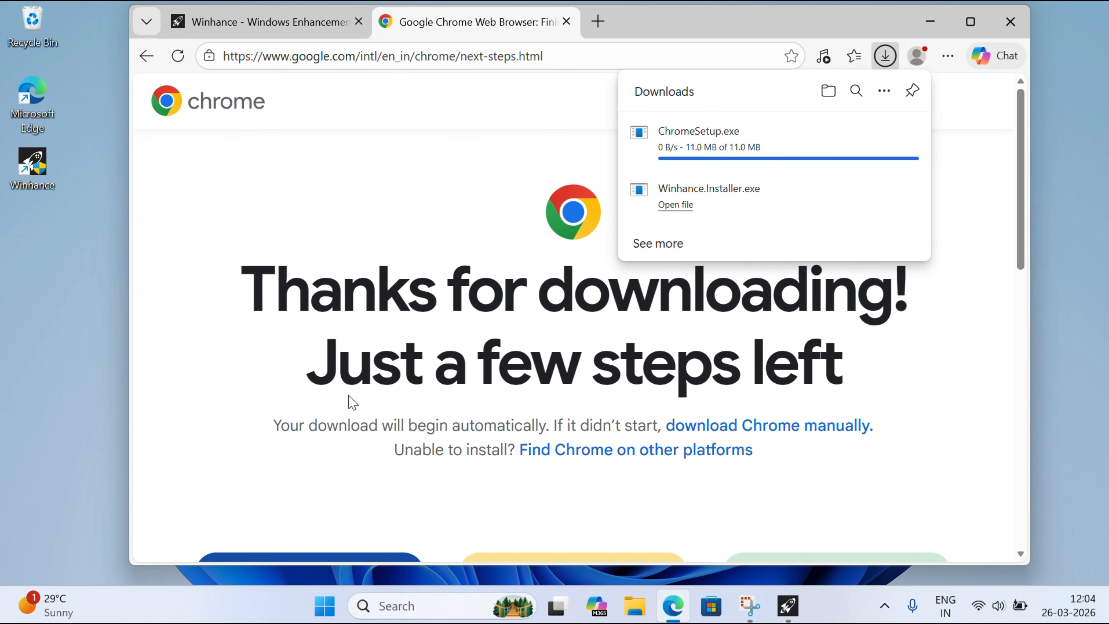
click(886, 127)
- Run ChromeSetup with permission to make changes, and minimise the open windows while it installs
double_click(262, 180)
click(521, 428)
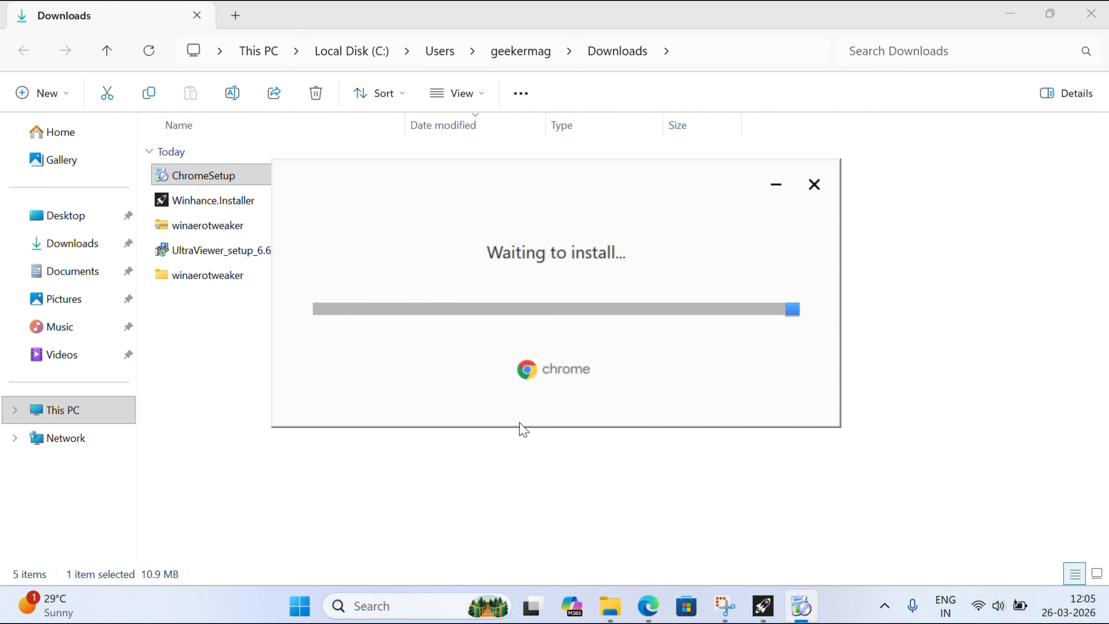
click(1010, 14)
click(914, 22)
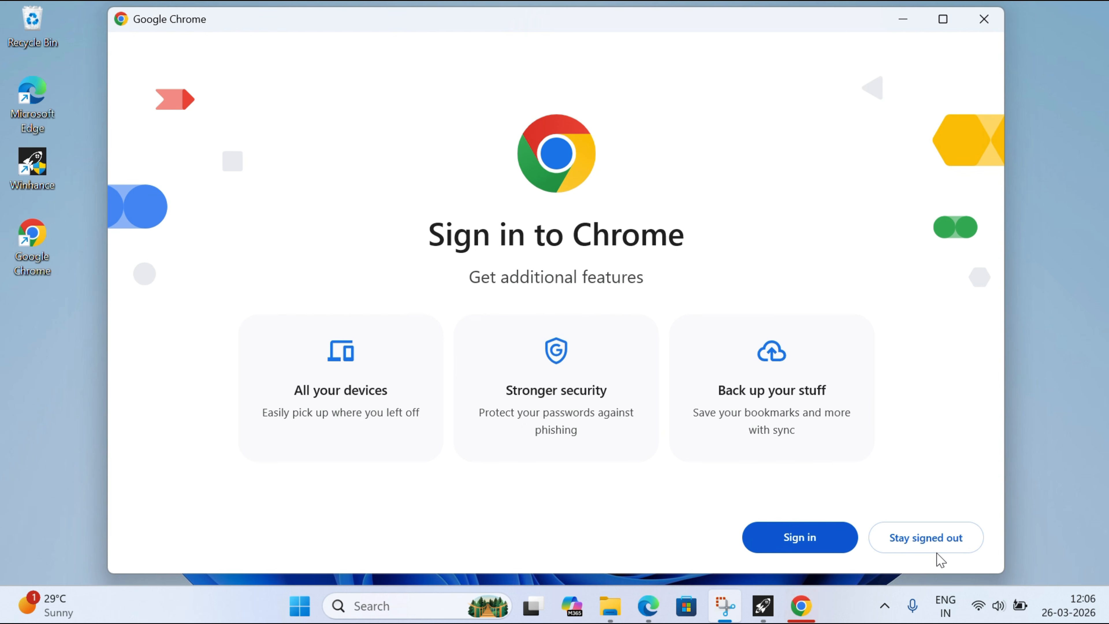
- Stay signed out of Chrome and make it the default browser in Windows Settings
click(934, 544)
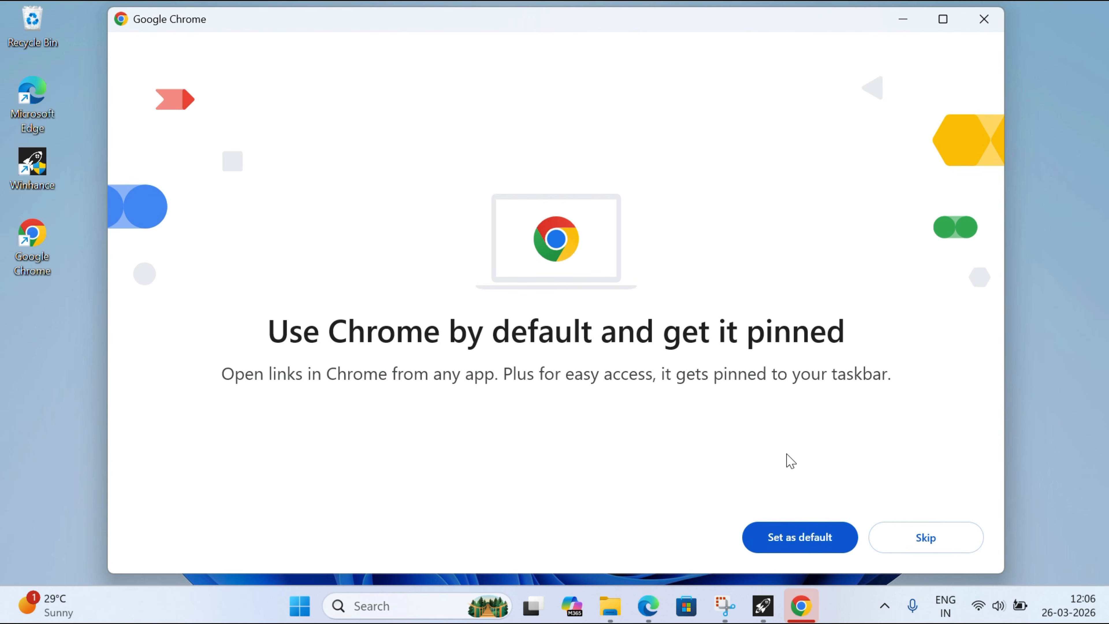
click(781, 545)
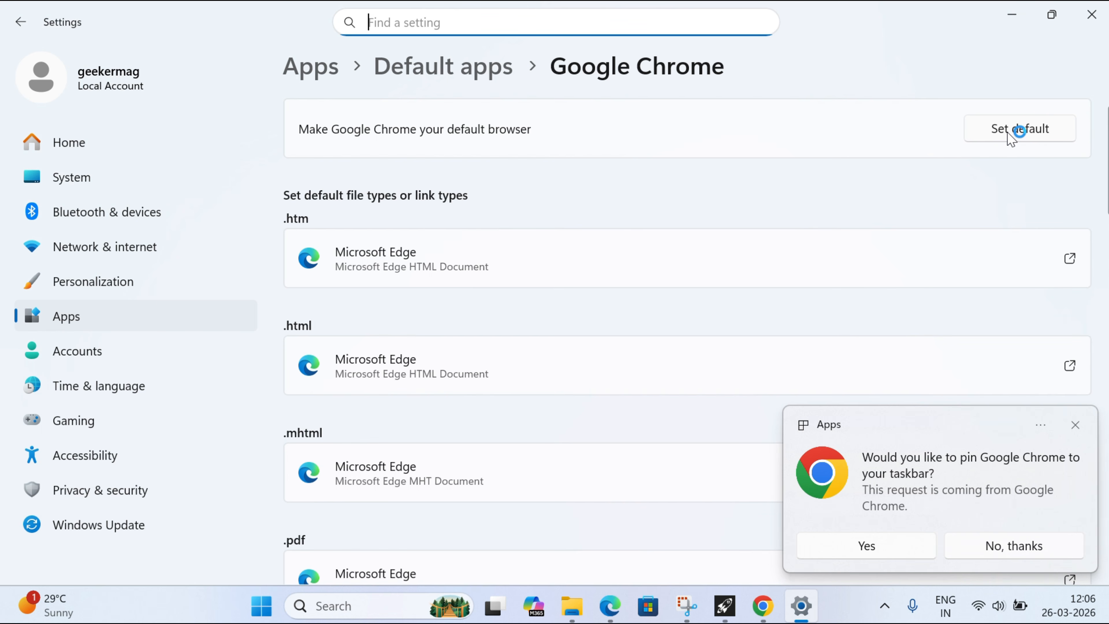
click(1019, 130)
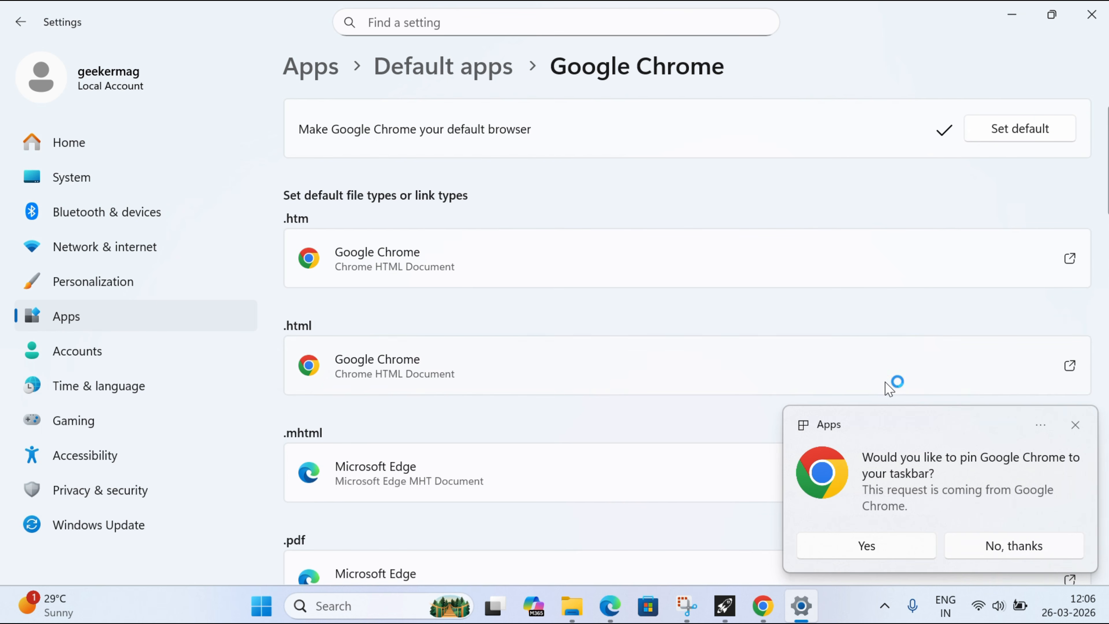
- Pin Google Chrome to the taskbar and clear the Settings and Chrome windows from the desktop
click(877, 552)
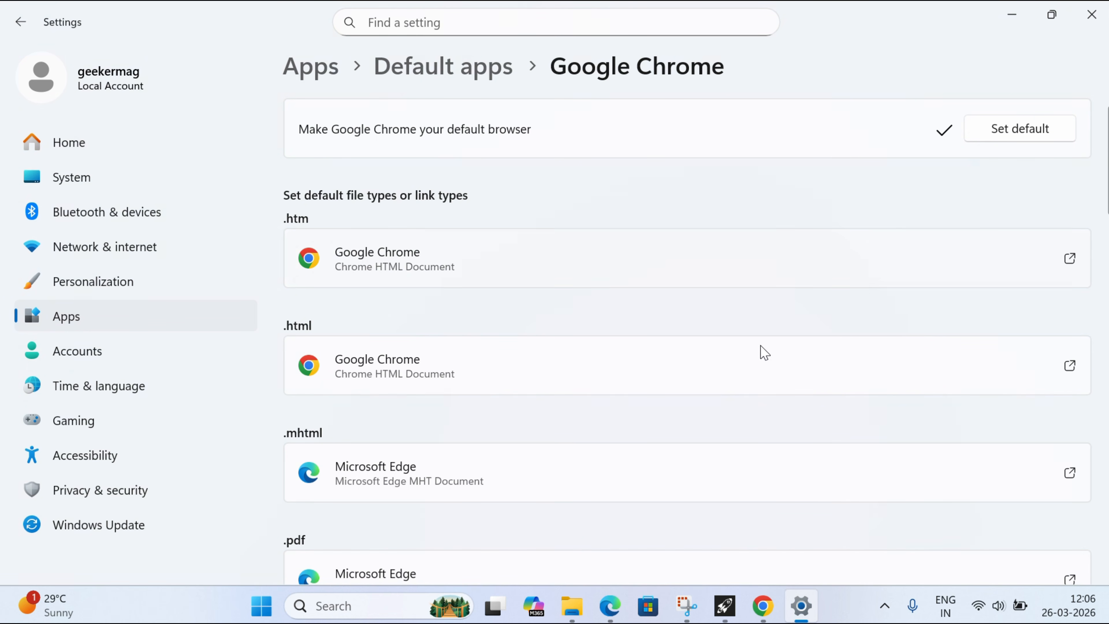
click(1092, 18)
click(894, 28)
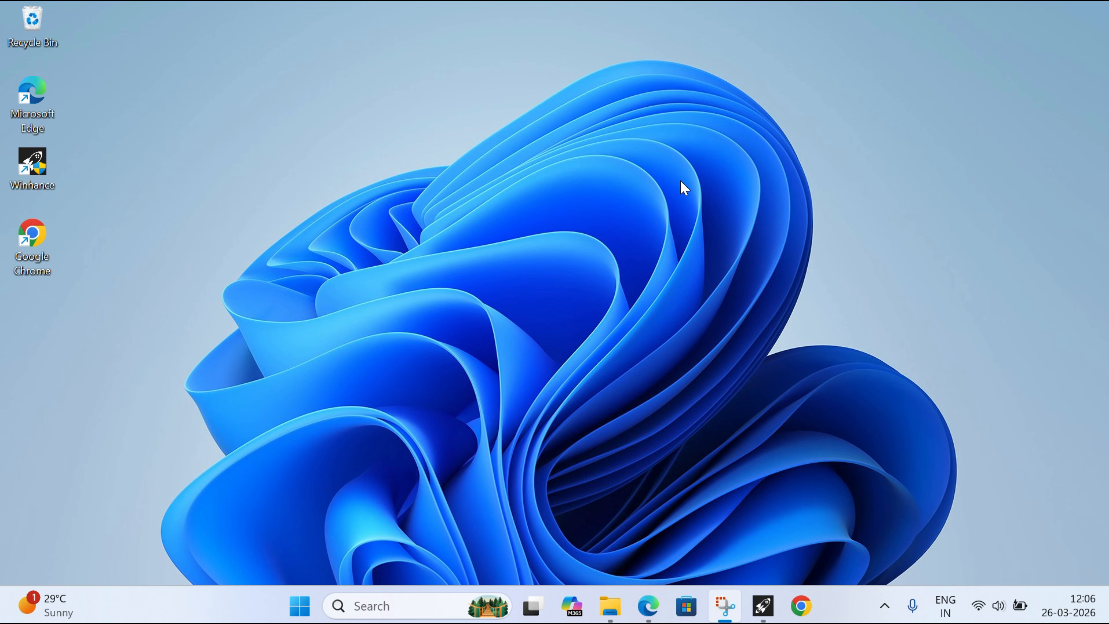
- Uninstall Microsoft Edge in Winhance, with saving of removal scripts turned off
click(762, 605)
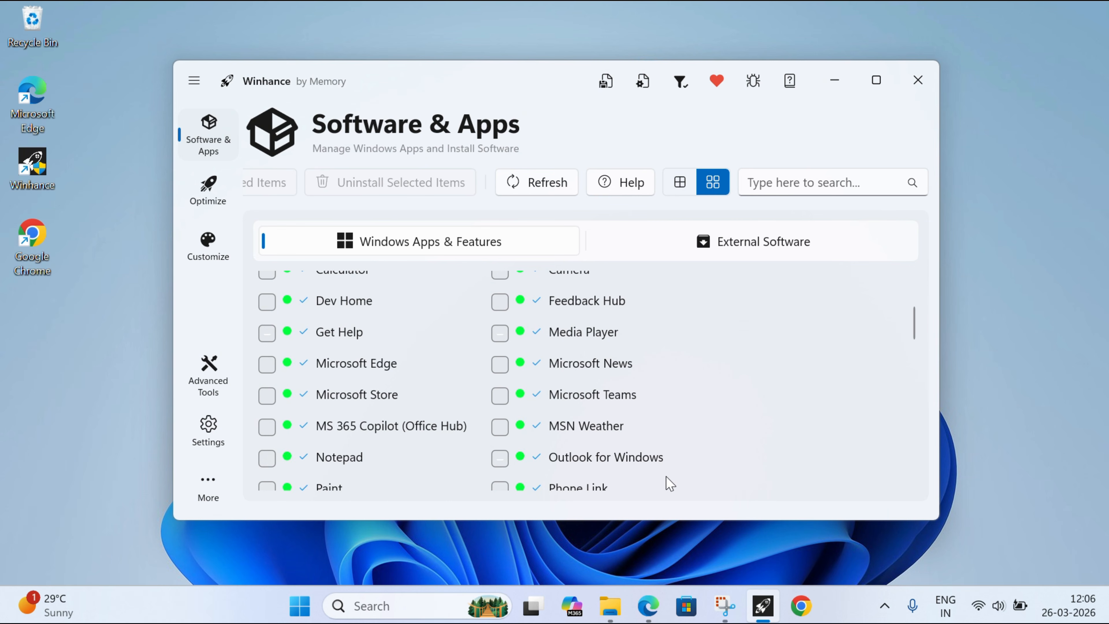
click(267, 364)
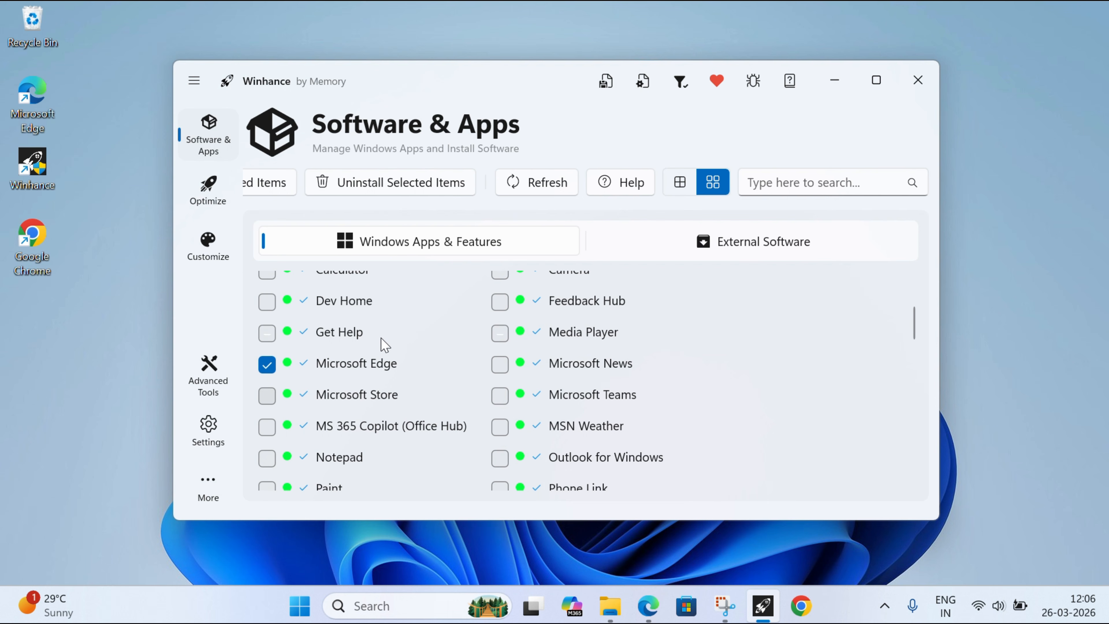
click(389, 192)
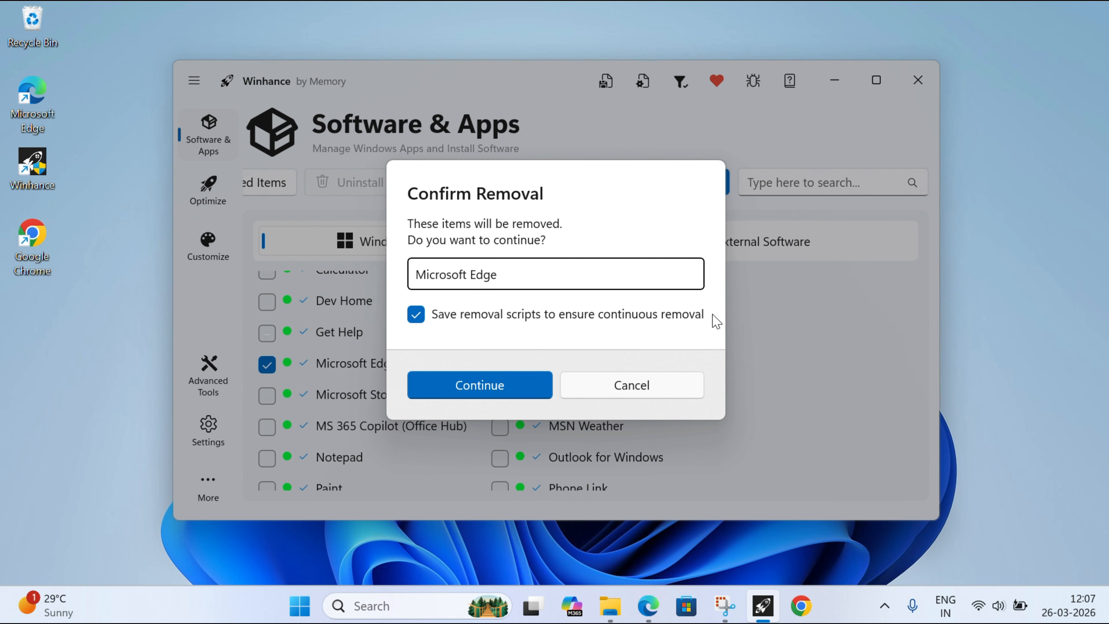
click(422, 316)
click(478, 392)
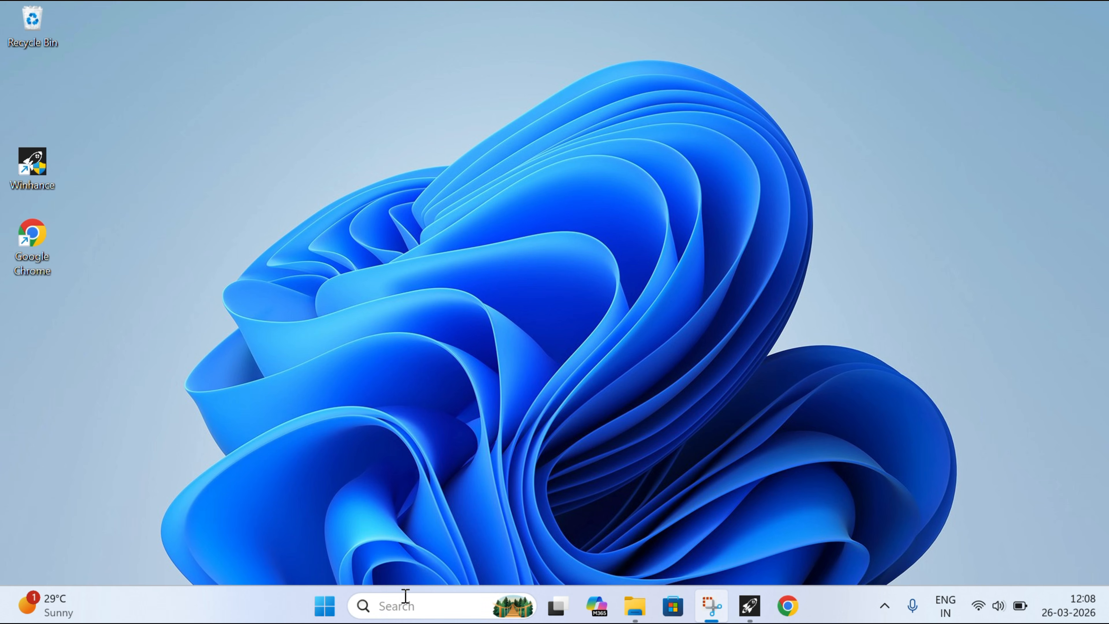
- Search Windows for "microsoft edge" to check whether the app is still installed, and dismiss the search
click(407, 604)
text(m)
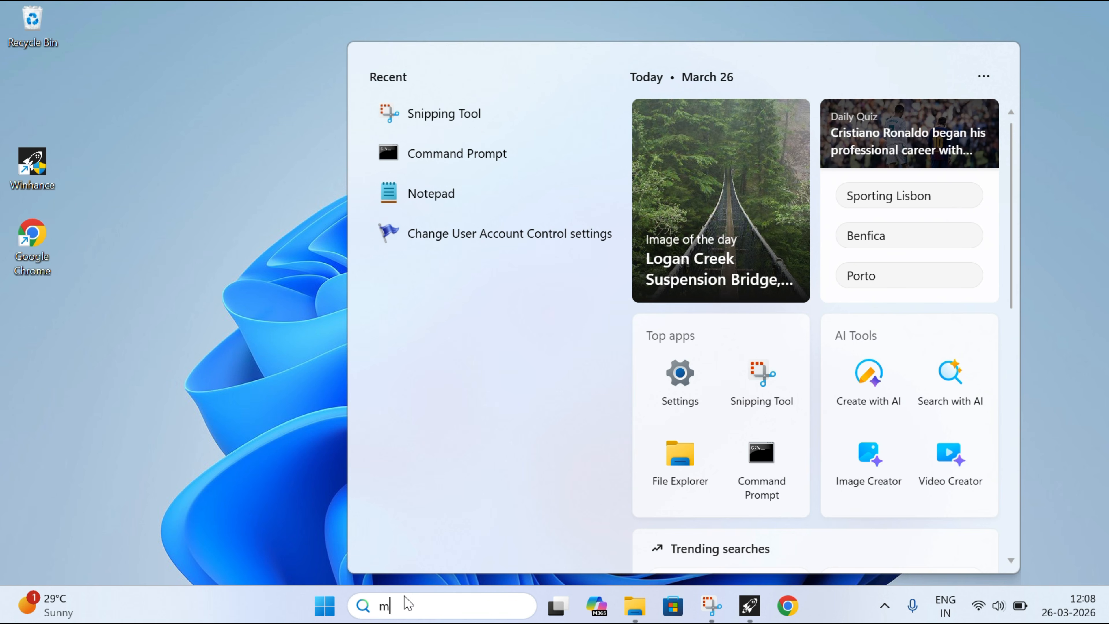
text(icrosoft edge)
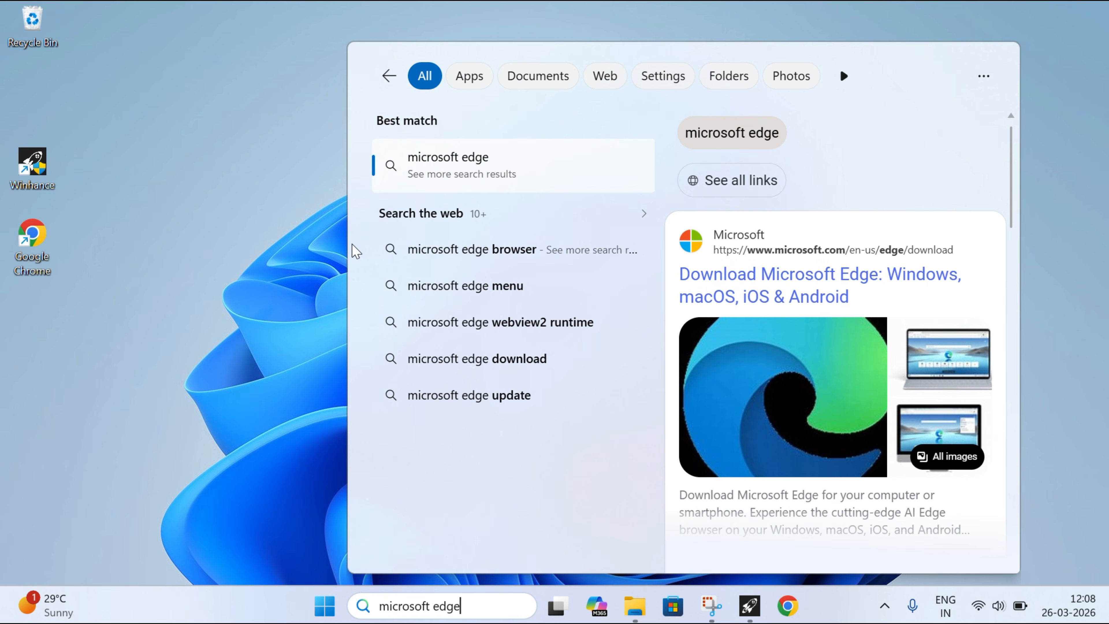
click(334, 326)
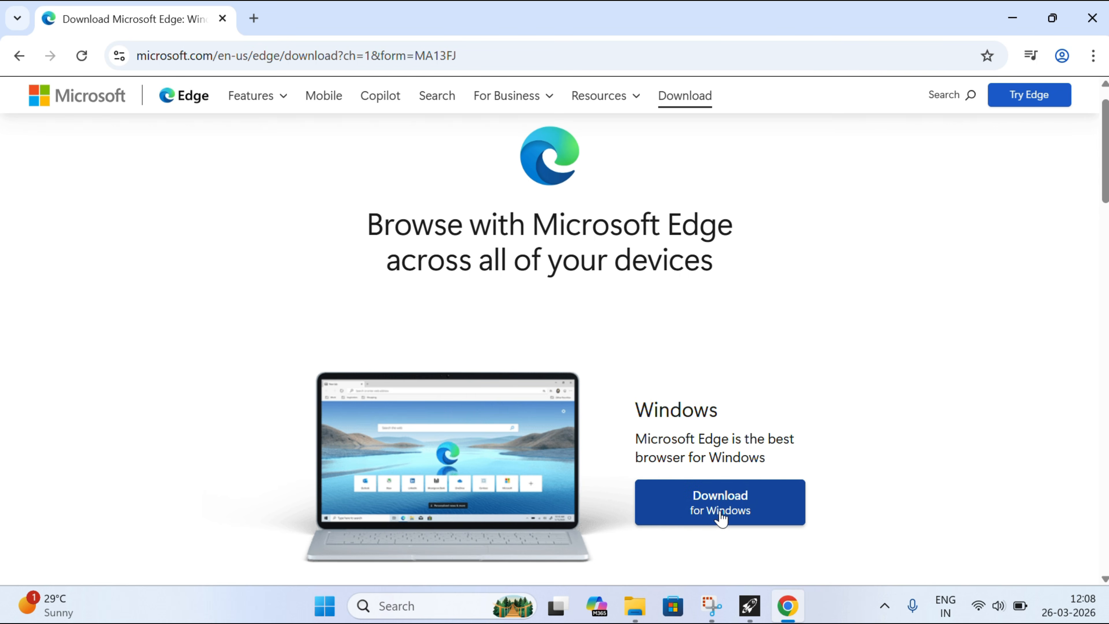
- Download the Microsoft Edge installer for Windows in Chrome, show it in its folder and minimise Chrome
click(720, 517)
click(985, 136)
click(1012, 18)
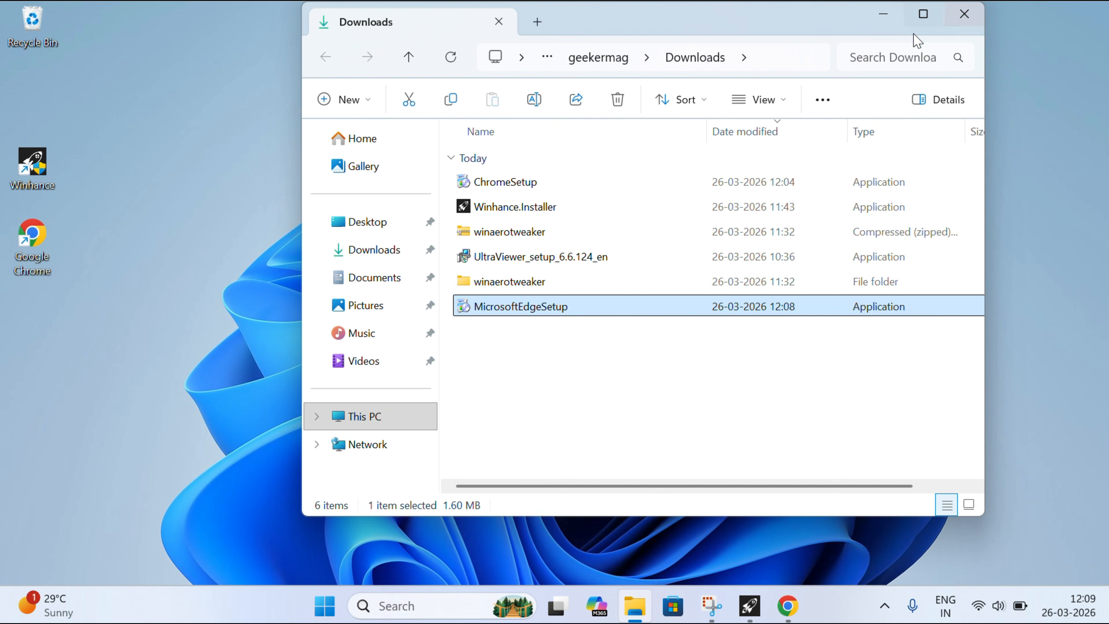
- Run MicrosoftEdgeSetup from the Downloads folder and minimise the folder window
click(923, 14)
double_click(351, 299)
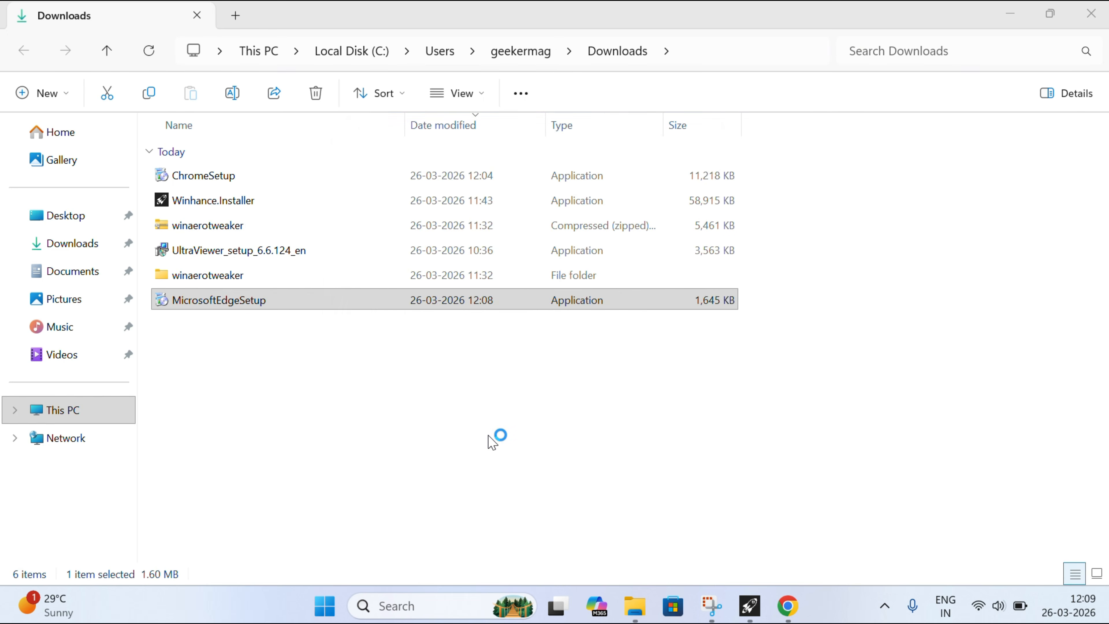
click(1010, 17)
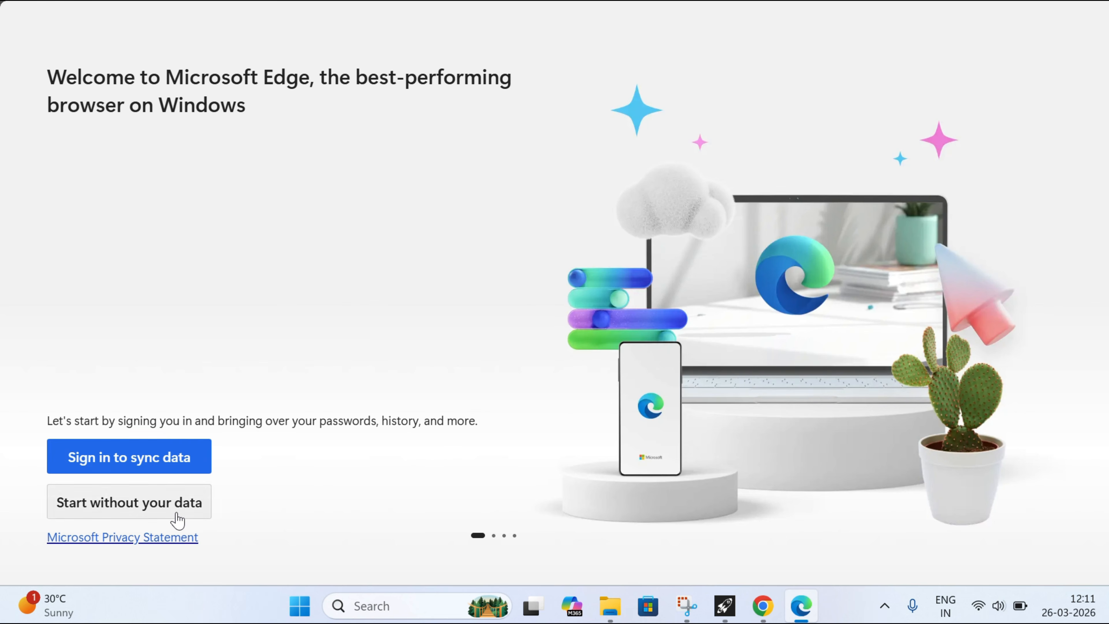
- Start Microsoft Edge without signing in or syncing data and proceed to its theme options
click(177, 520)
click(92, 500)
click(173, 499)
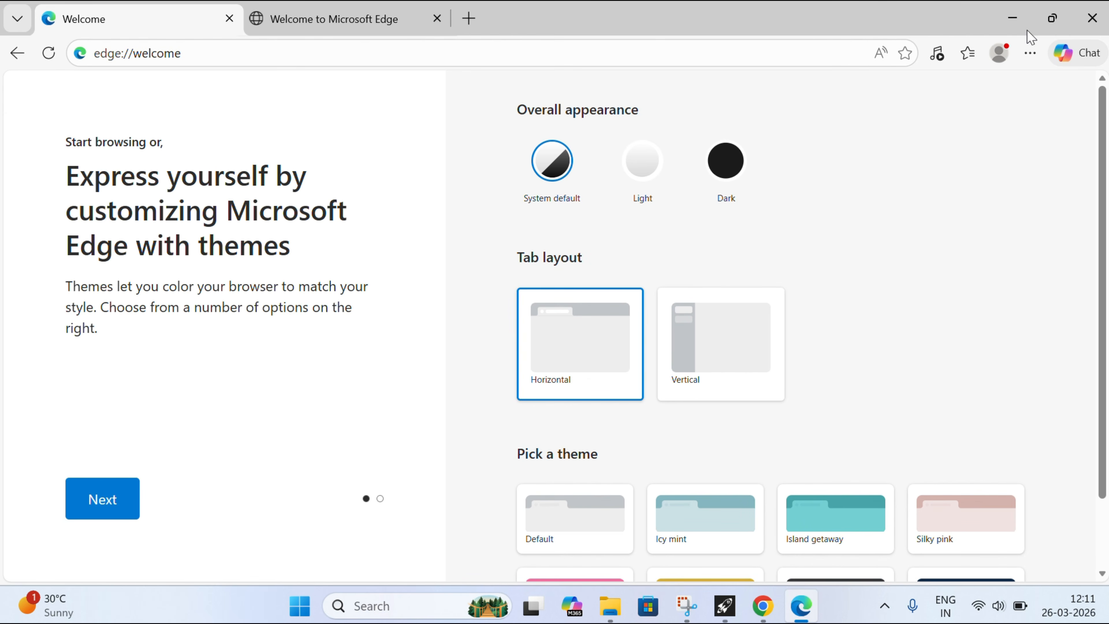